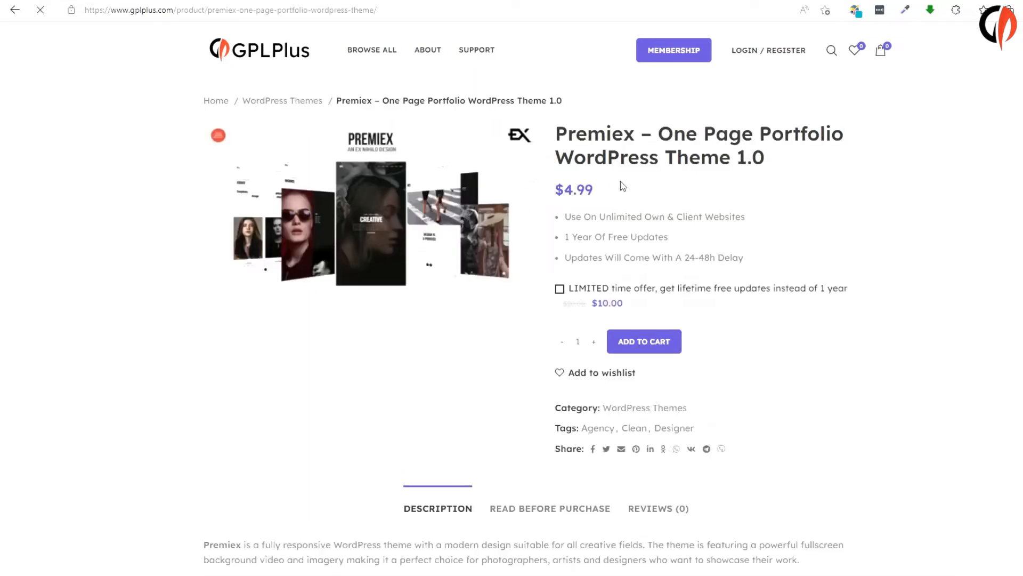
- Extract the premiex-v1.0 archive on the Desktop into its own premiex-v1.0 folder and open the extracted package folder
click(479, 569)
click(653, 430)
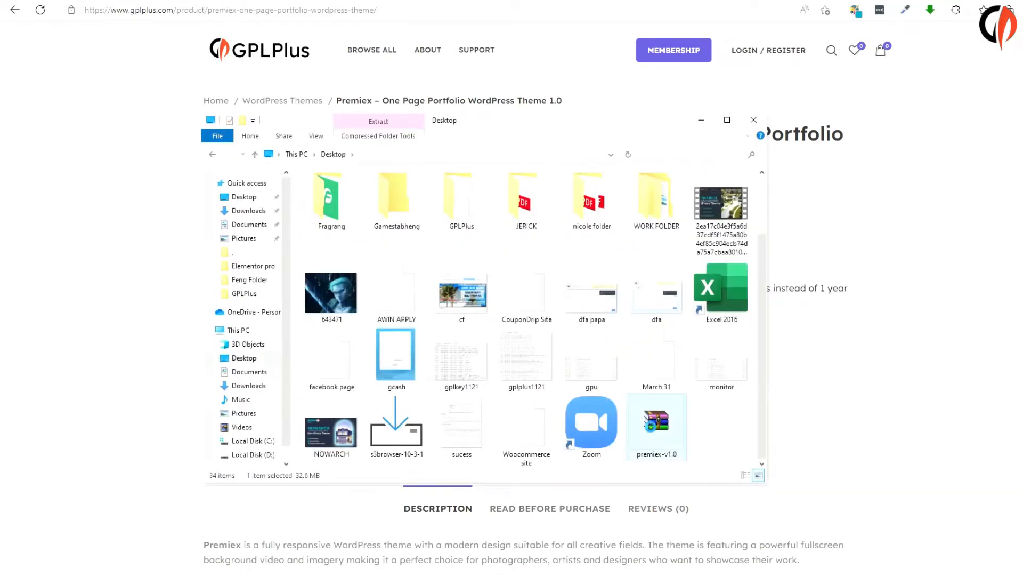
right_click(653, 427)
click(690, 220)
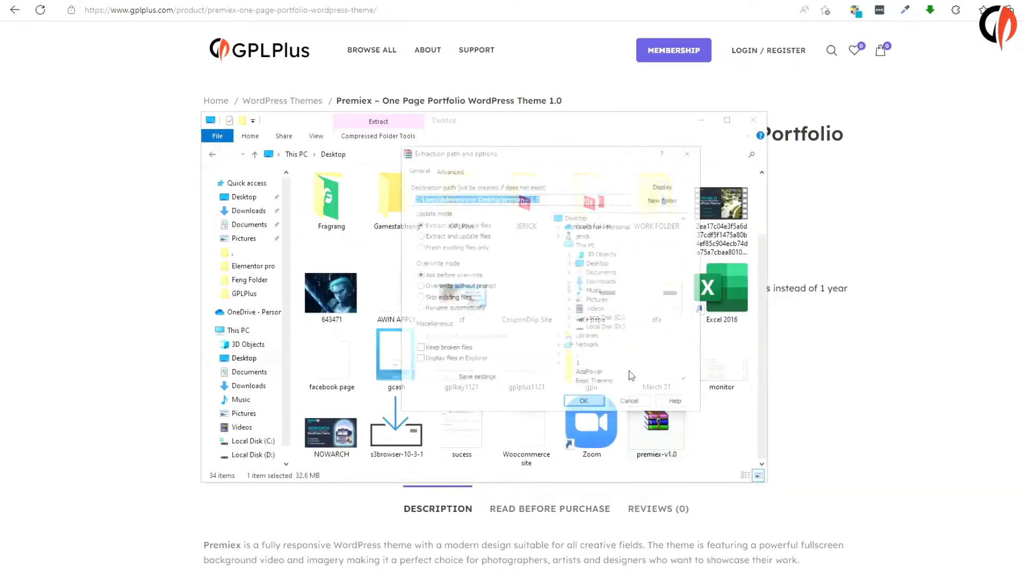
click(588, 404)
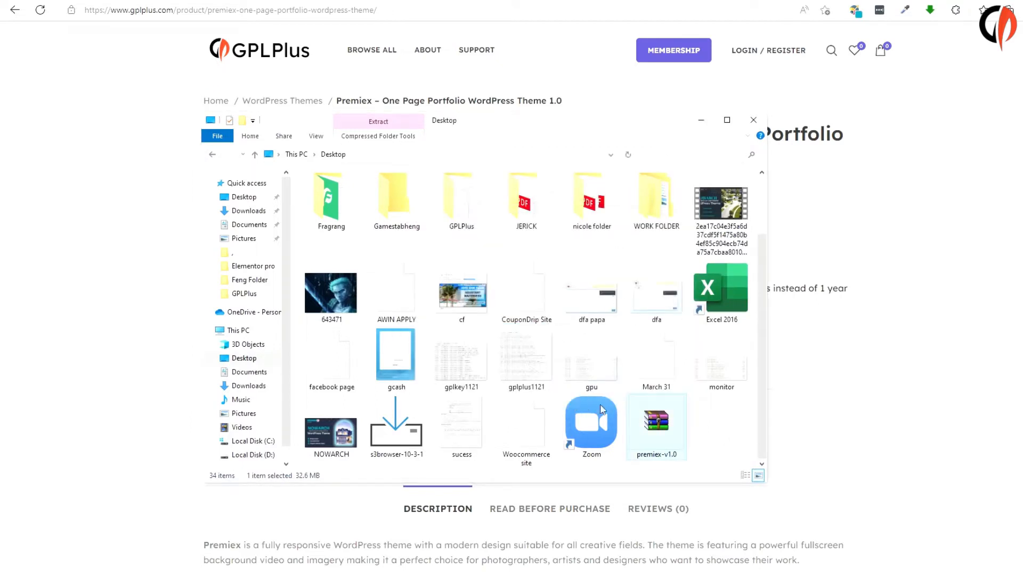
double_click(660, 206)
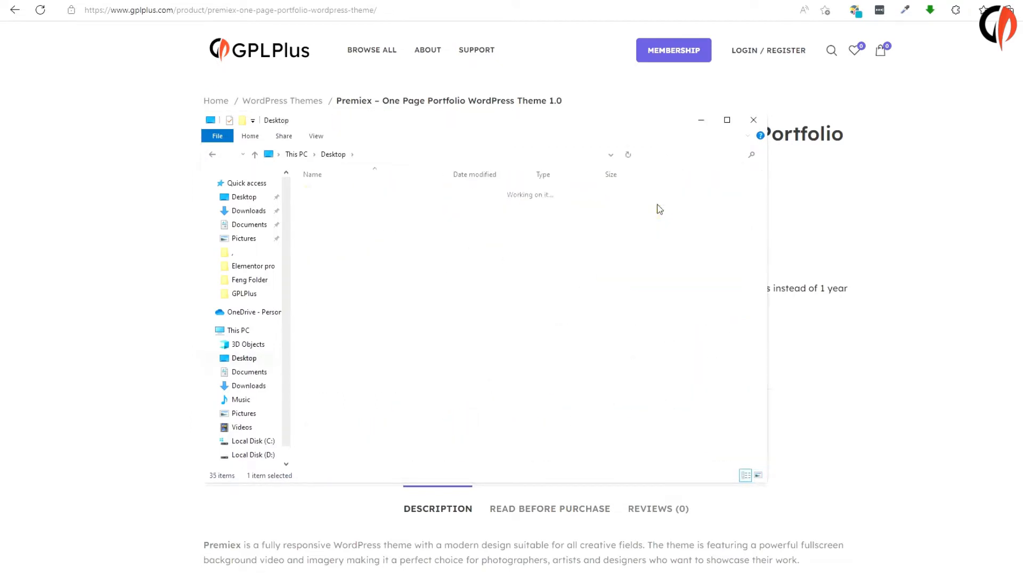
double_click(379, 192)
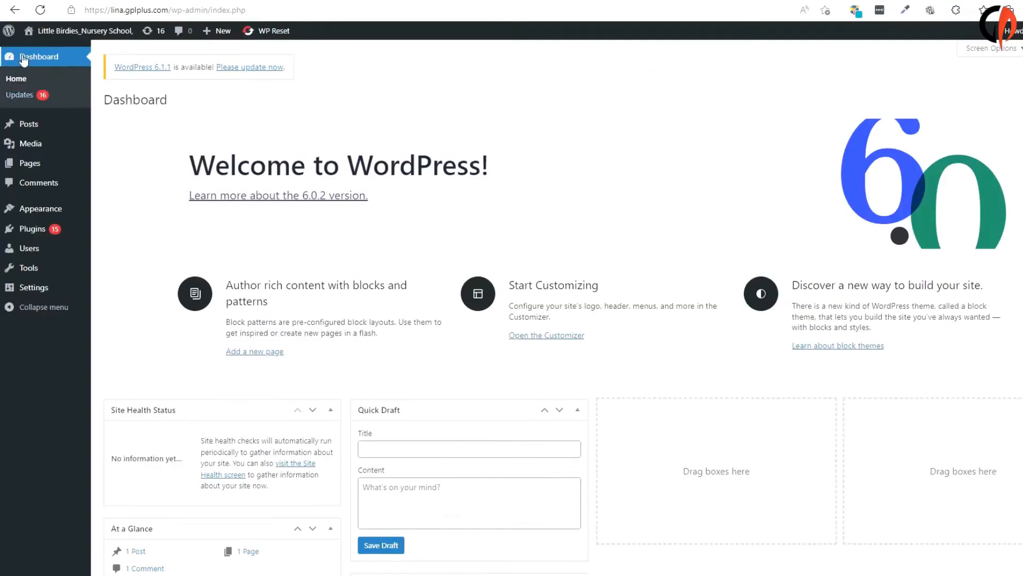
- In the WordPress admin, open the theme upload form and start choosing a theme file
mouse_move(69, 219)
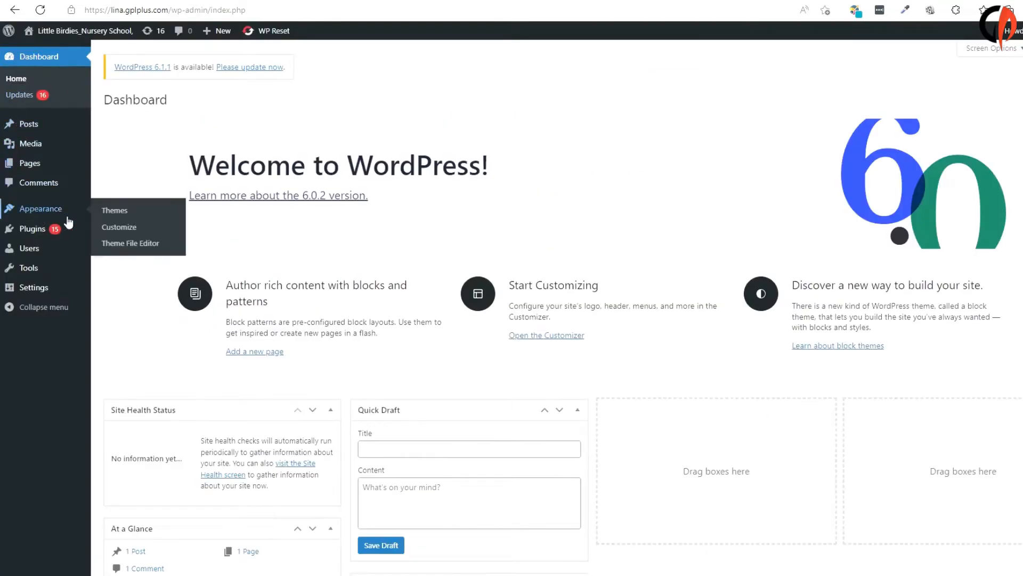
click(129, 213)
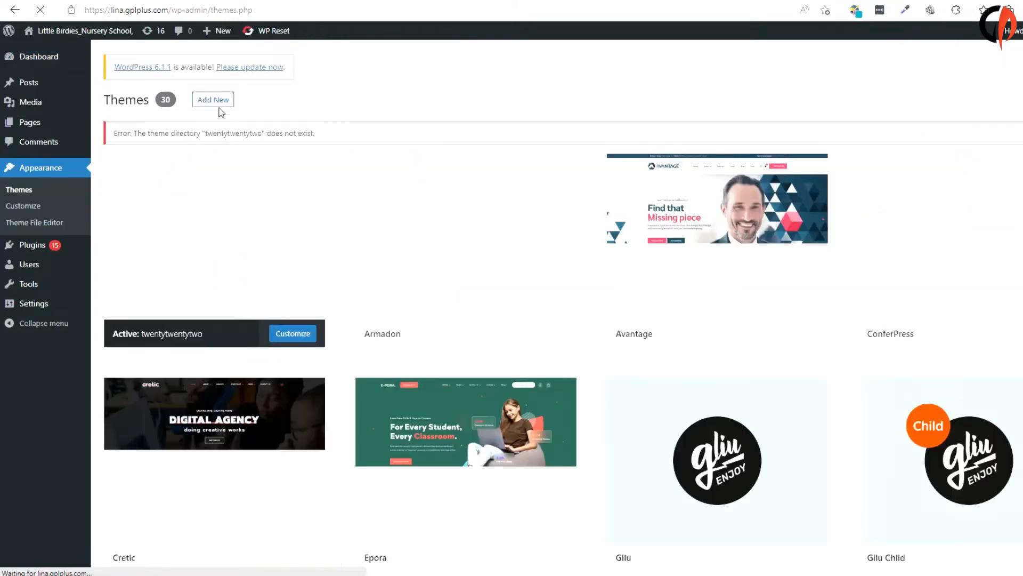
click(220, 100)
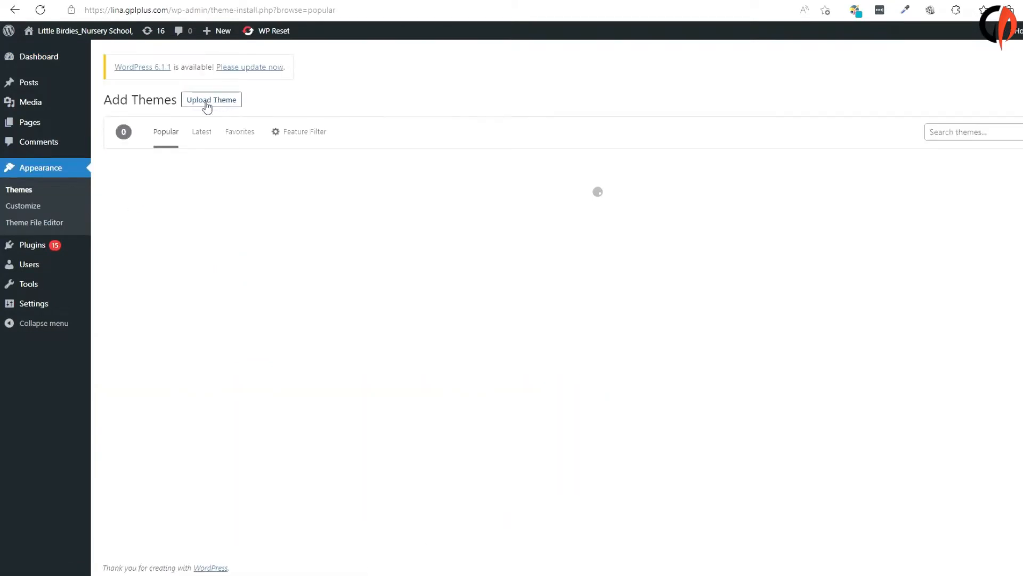
click(208, 106)
click(516, 206)
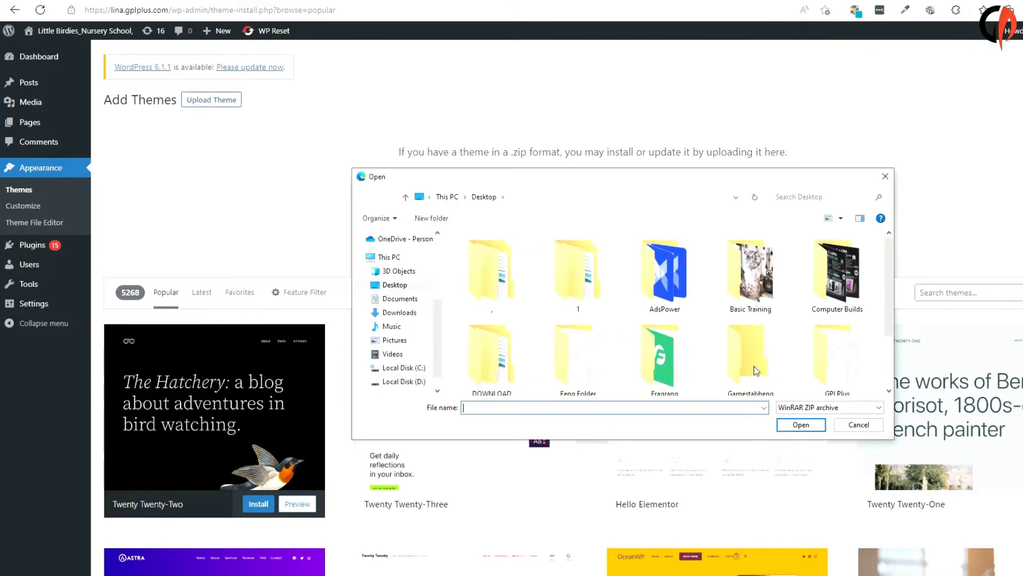
- Install the theme from the premiex ZIP in Desktop > premiex-v1.0 > premiex_package and activate it
scroll(685, 354, down, 1)
double_click(664, 356)
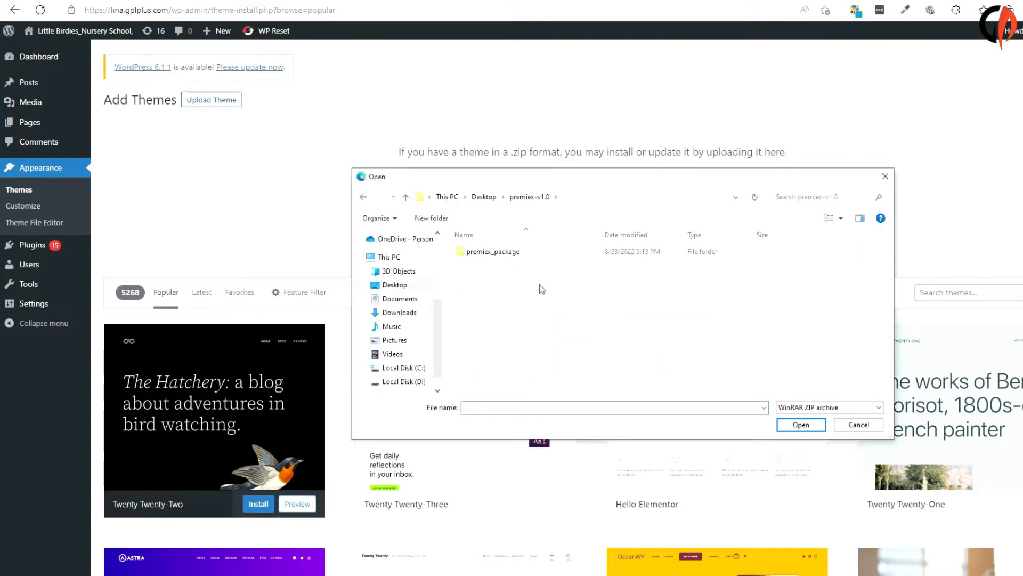
double_click(517, 261)
click(513, 294)
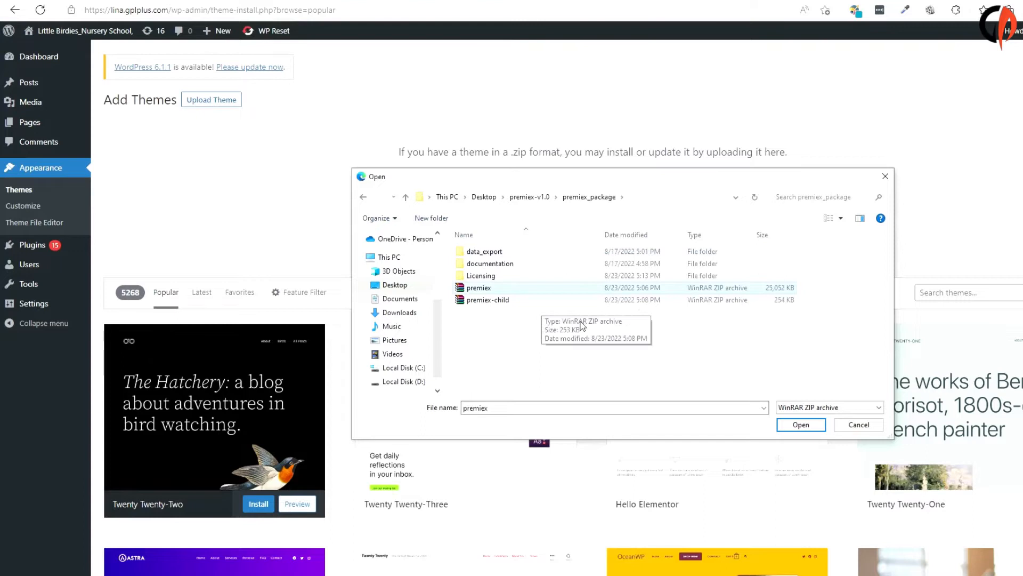
click(785, 423)
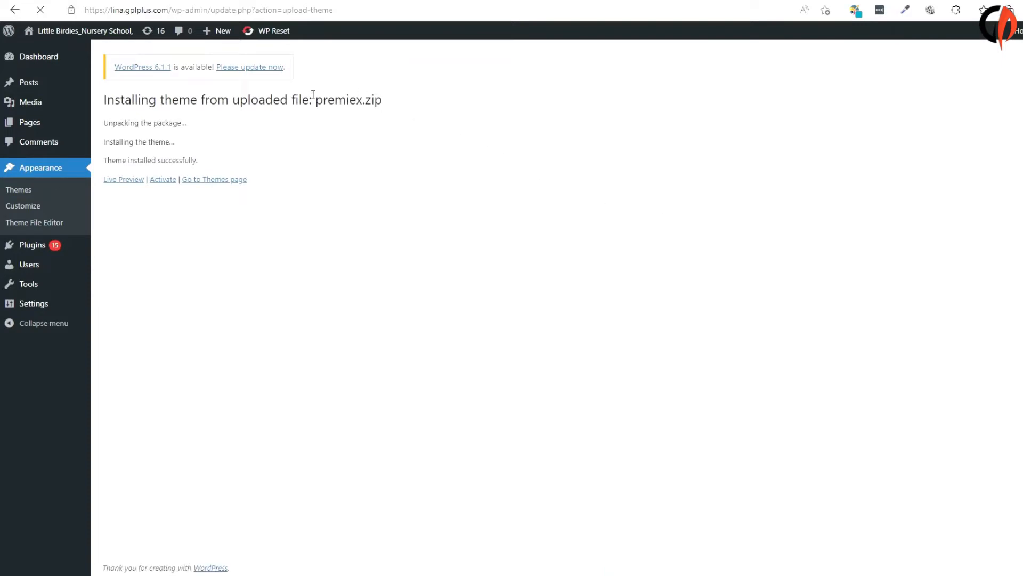
click(164, 183)
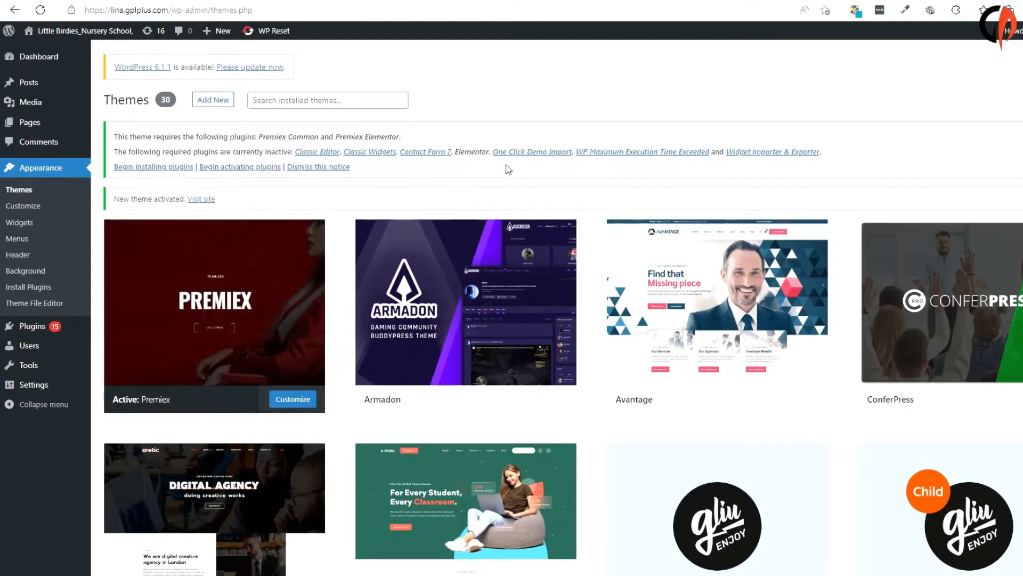
- Bulk install the theme's missing required plugins, Premiex Common and Premiex Elementor
click(158, 167)
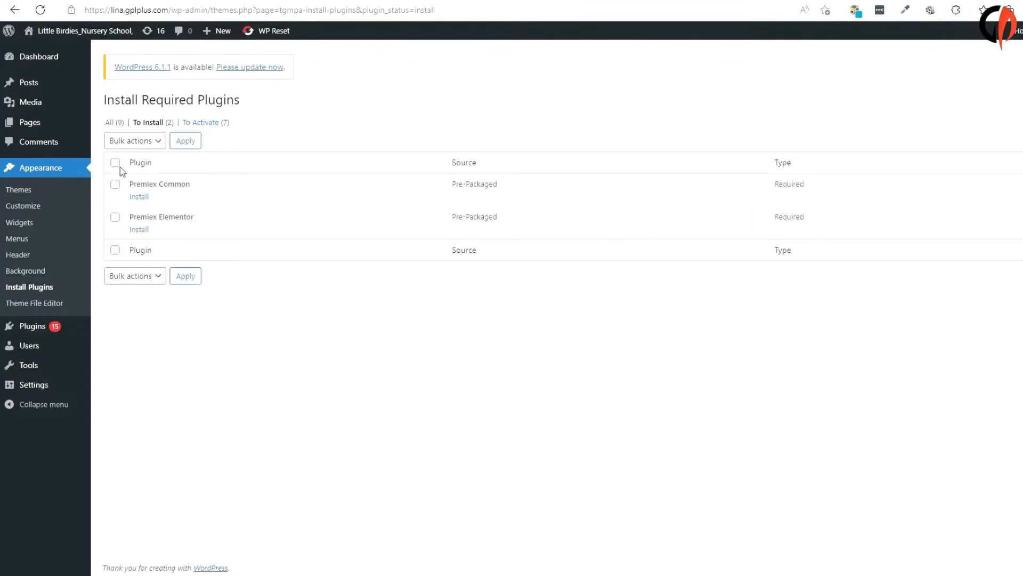
click(137, 144)
click(128, 163)
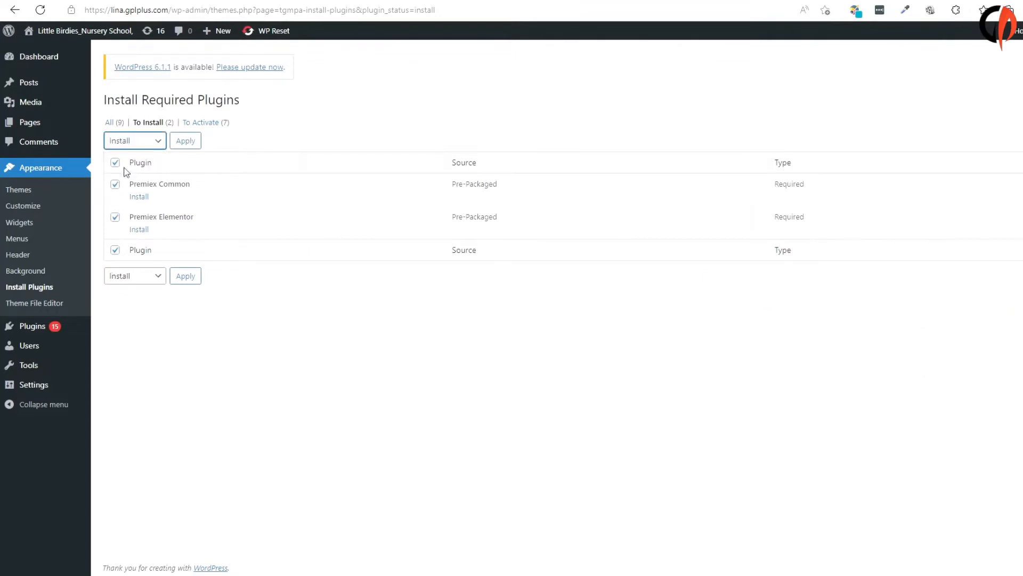
click(186, 141)
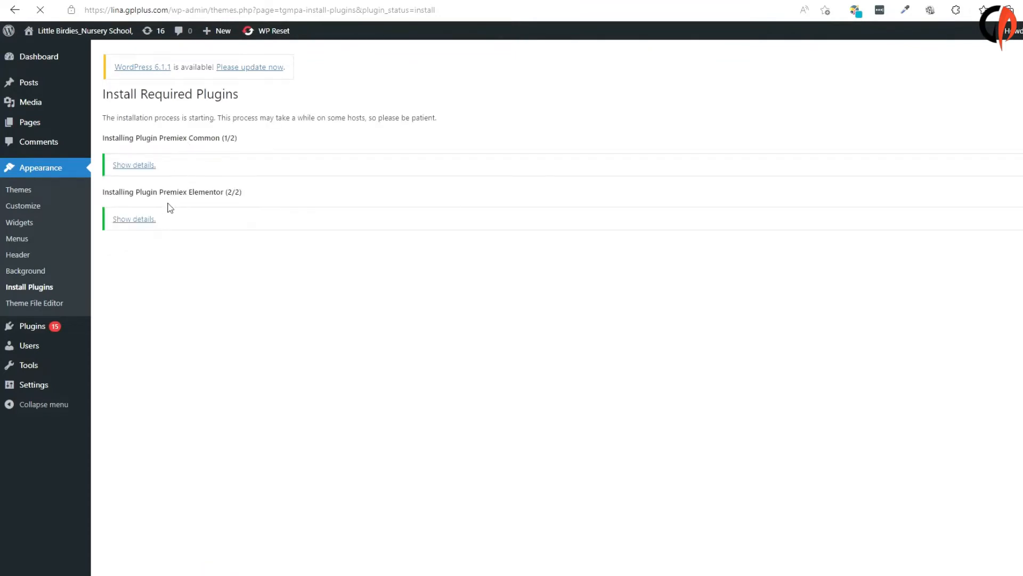
- Return to the required plugins list and bulk activate every listed plugin
click(154, 264)
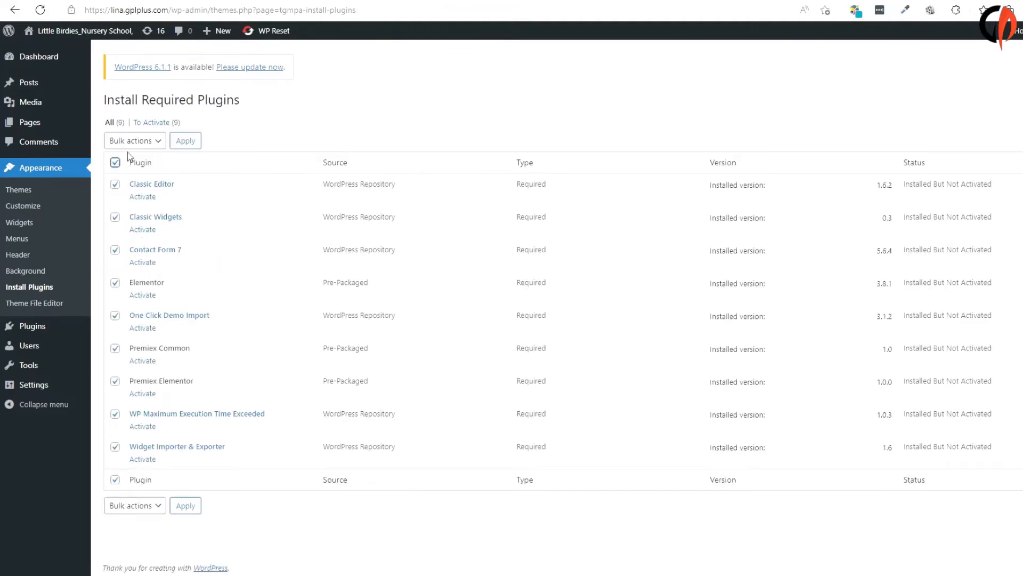
click(136, 141)
click(155, 191)
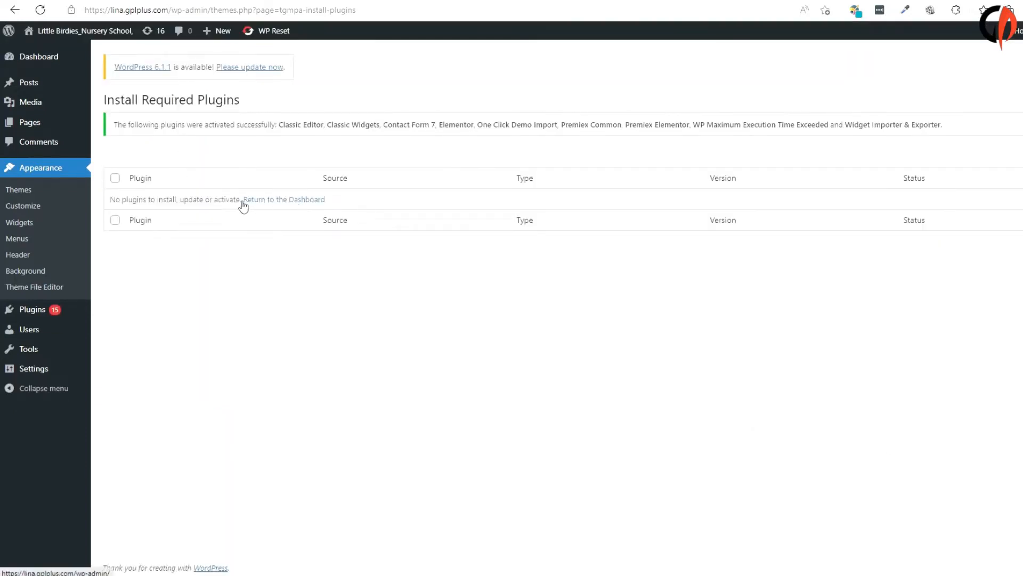
- Import the Premiex demo data with One Click Demo Import
click(47, 62)
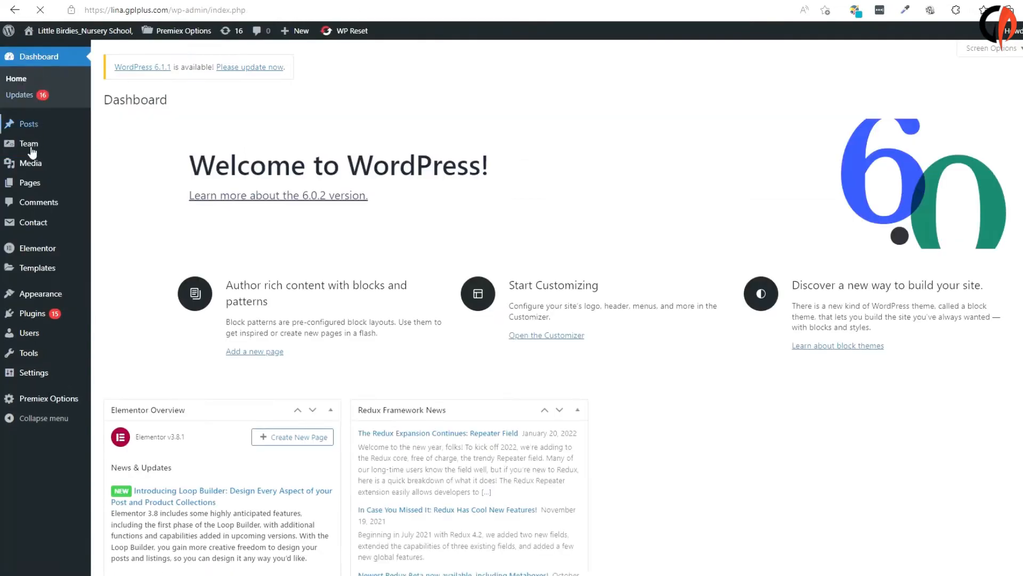
mouse_move(57, 303)
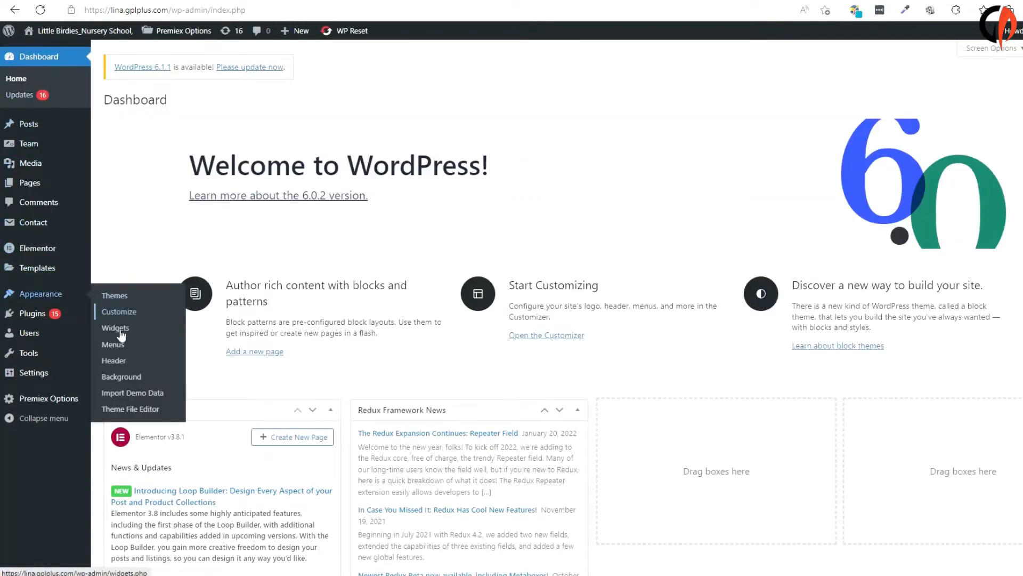
click(142, 394)
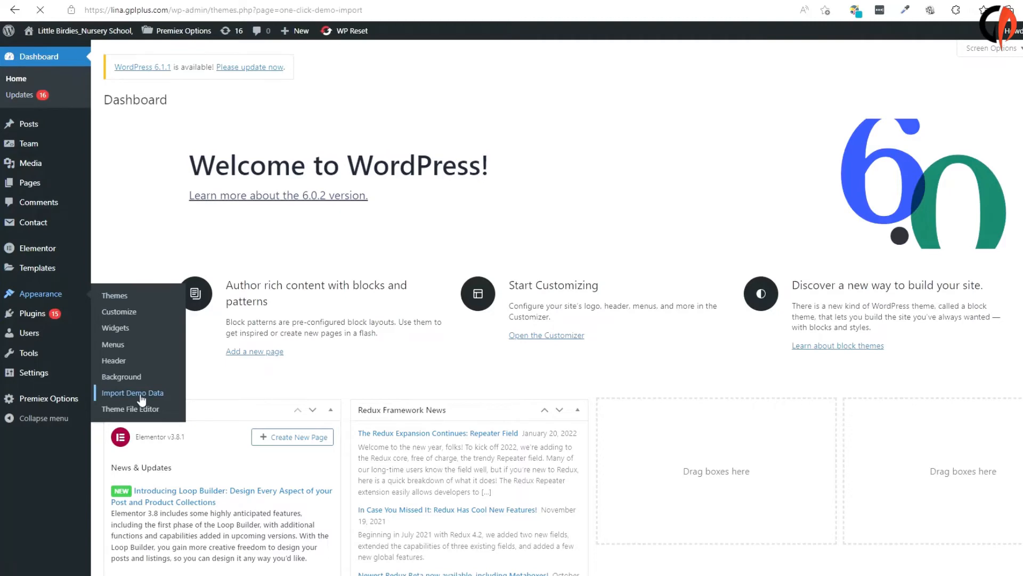
scroll(361, 348, down, 2)
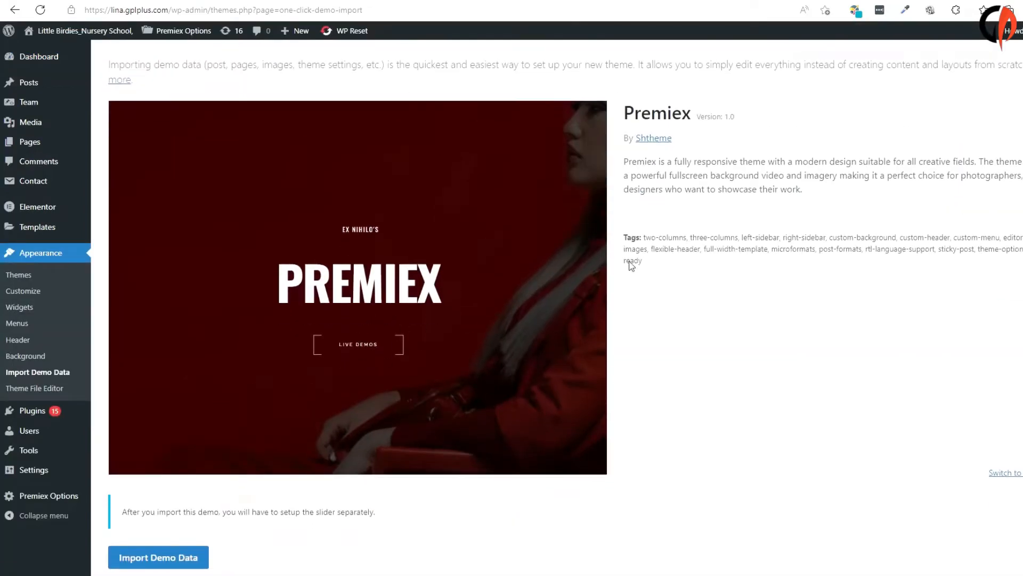
scroll(702, 285, down, 1)
click(160, 509)
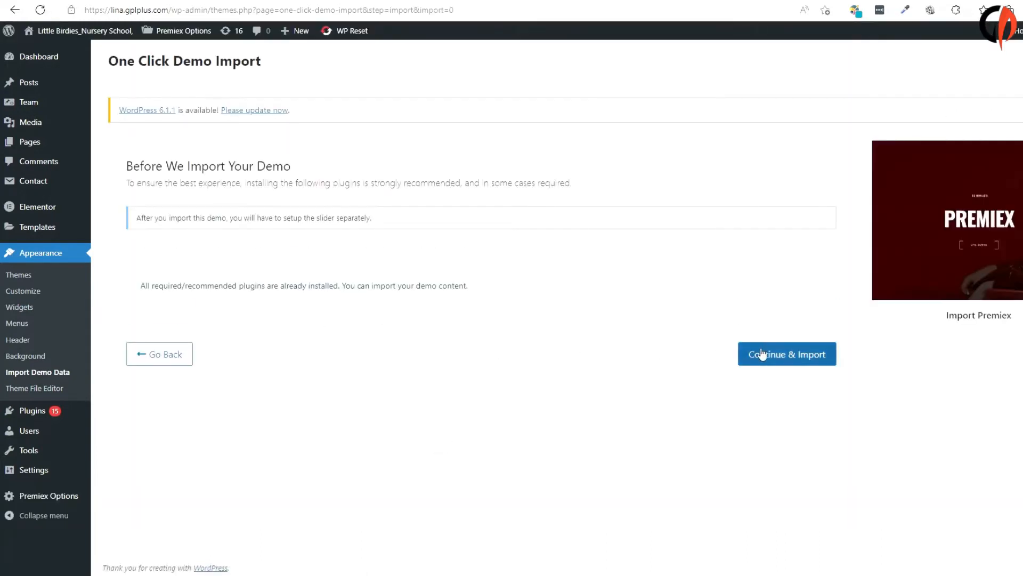
click(787, 351)
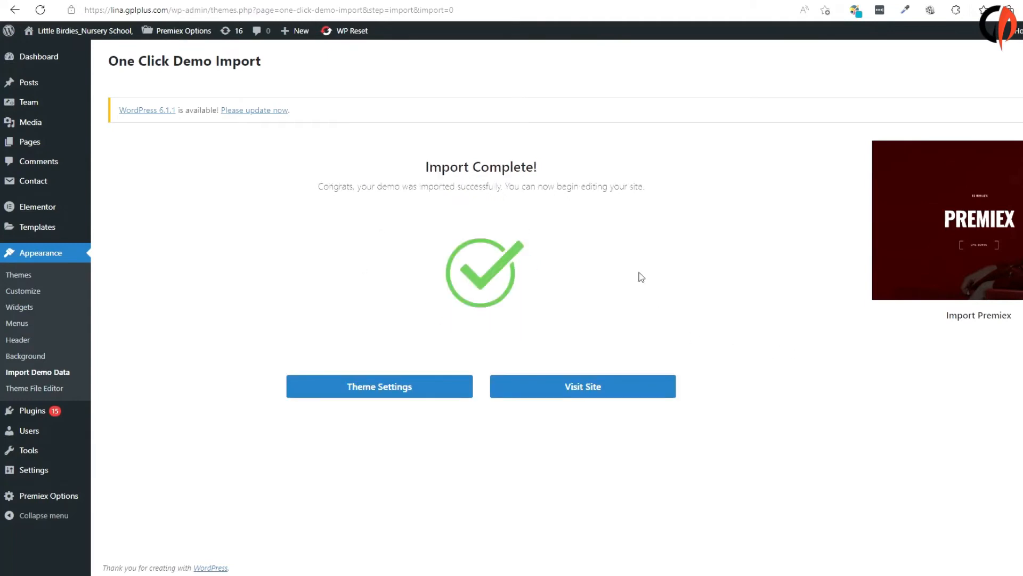
- Visit the imported site and review its homepage from the hero banner through the About, Works and News sections to Contact
click(587, 389)
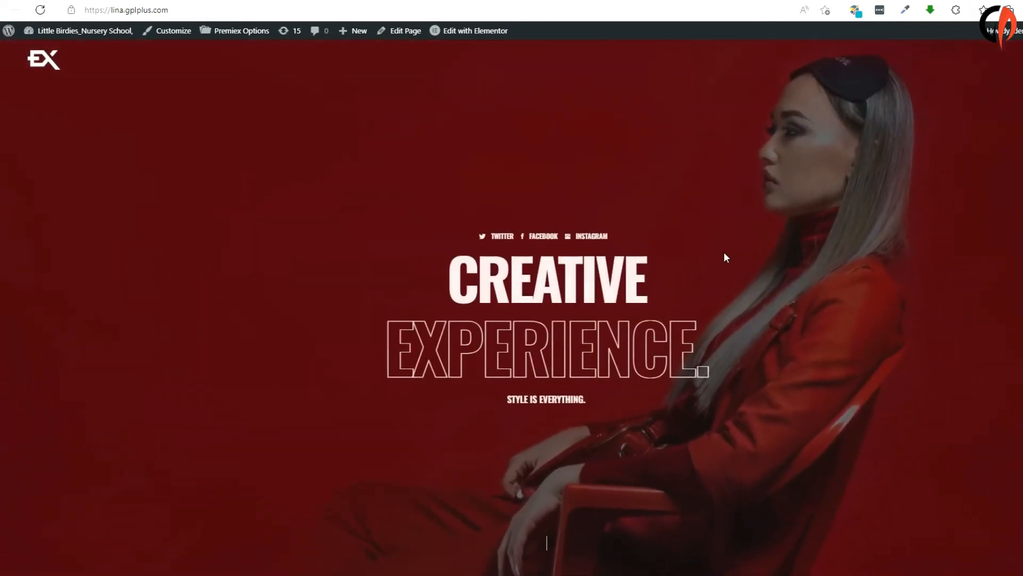
scroll(495, 292, down, 2)
scroll(496, 292, down, 10)
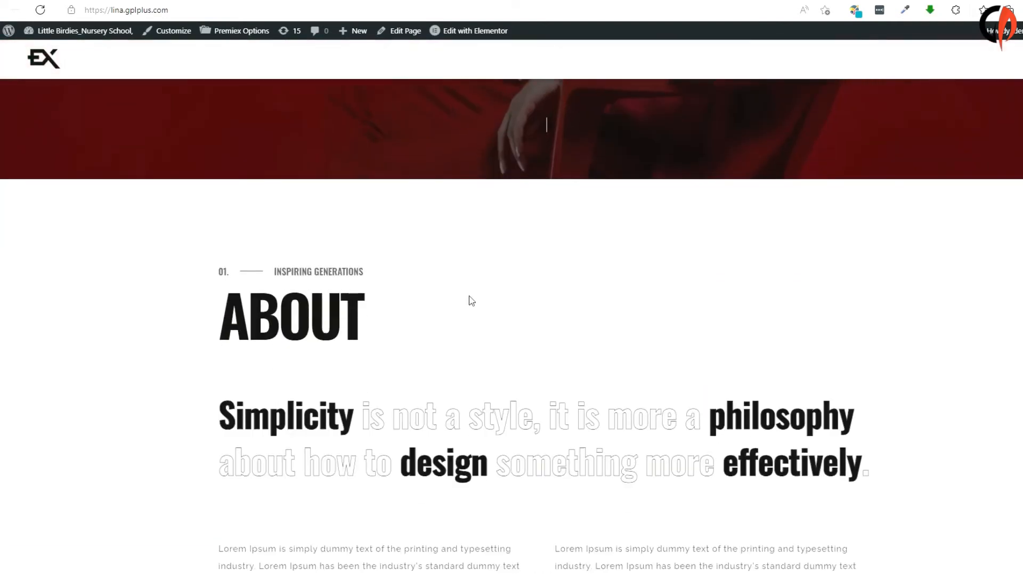
scroll(459, 299, down, 6)
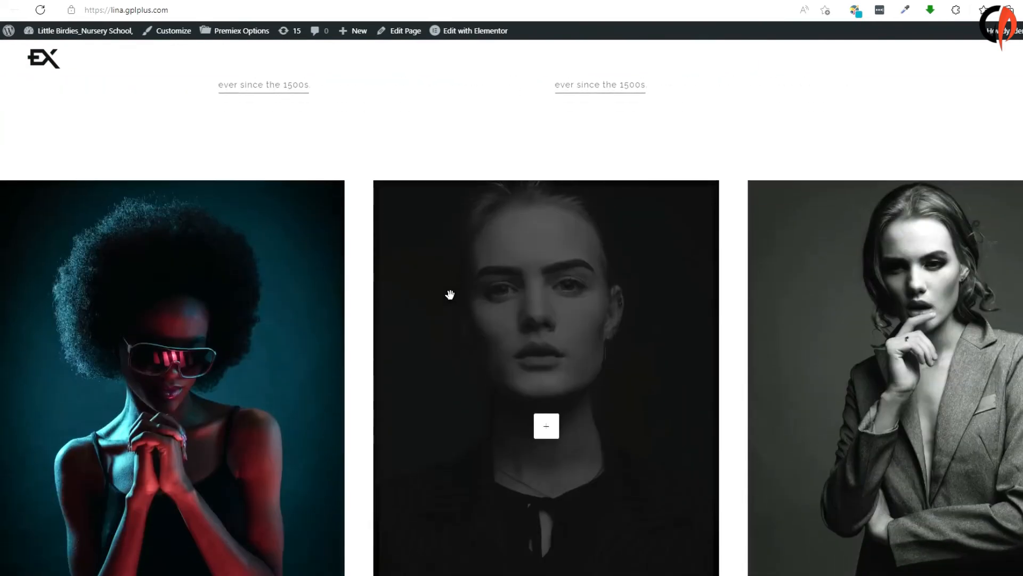
scroll(693, 315, down, 10)
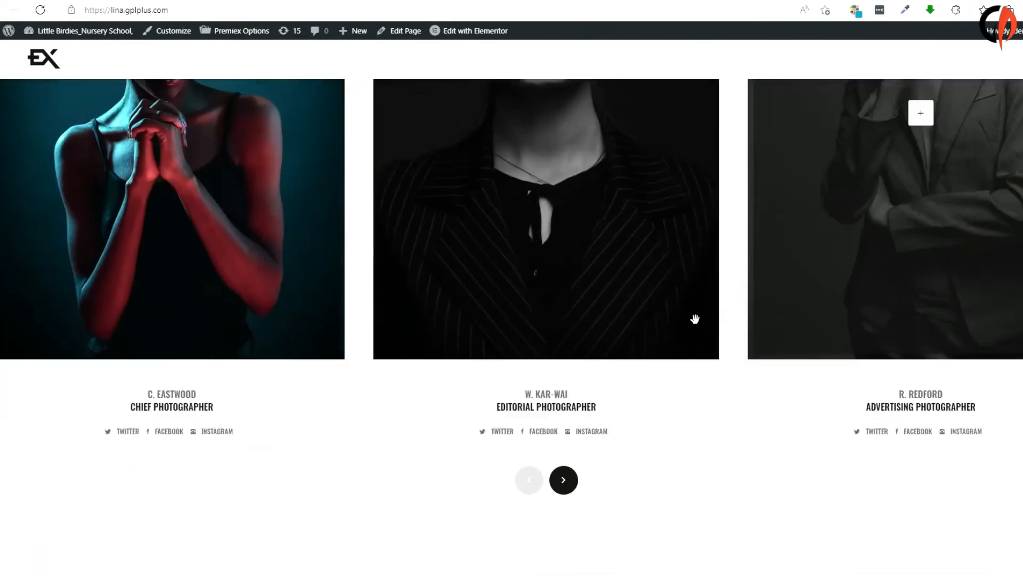
scroll(218, 308, down, 10)
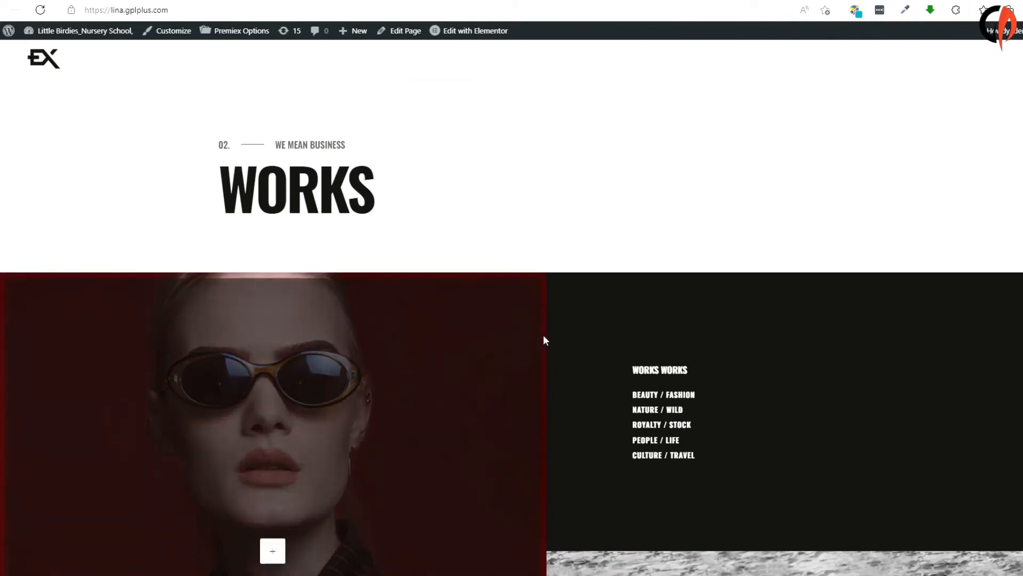
scroll(632, 346, down, 13)
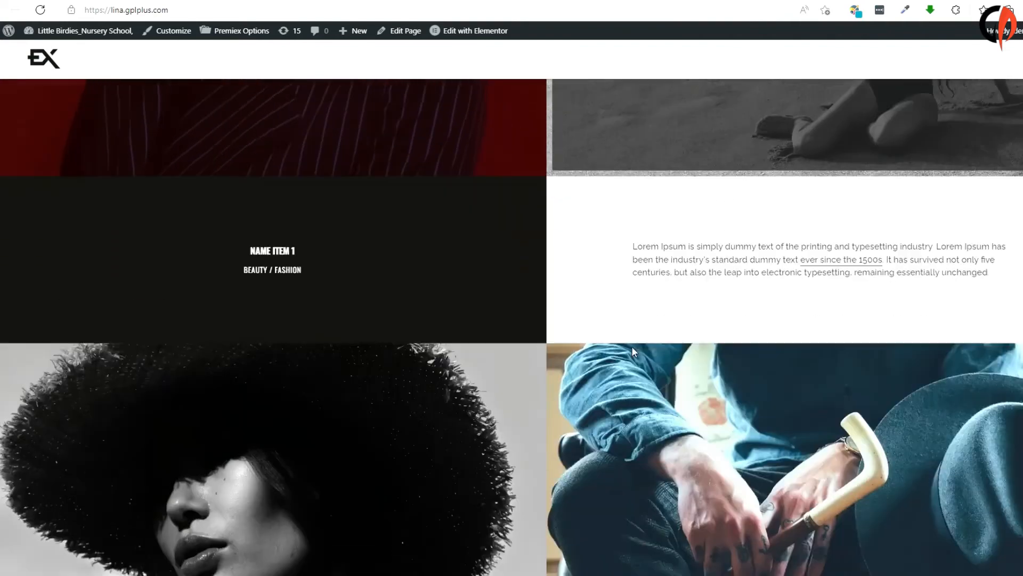
scroll(391, 322, down, 10)
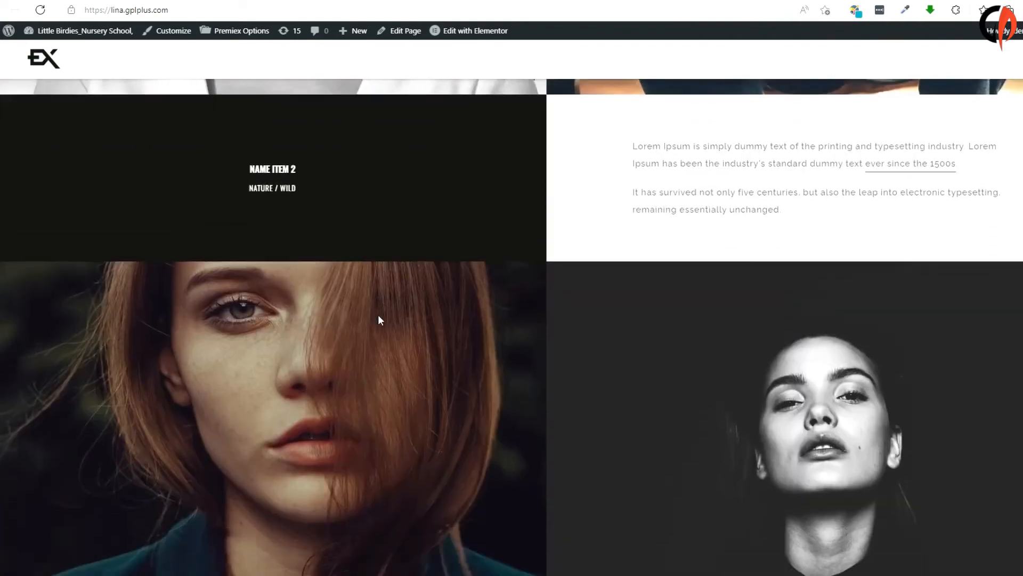
scroll(654, 331, down, 12)
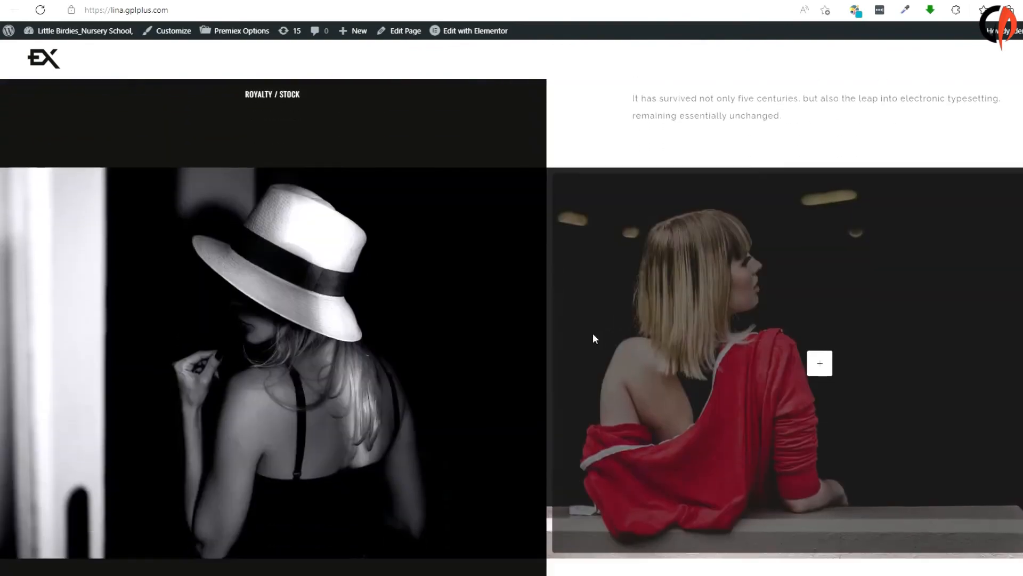
scroll(342, 304, down, 5)
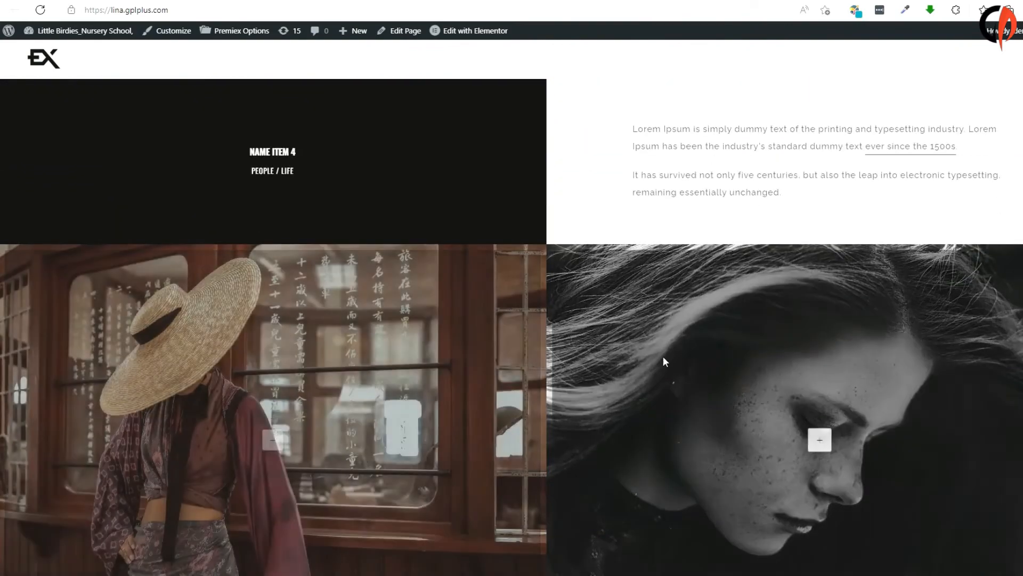
scroll(663, 356, down, 7)
scroll(634, 360, down, 10)
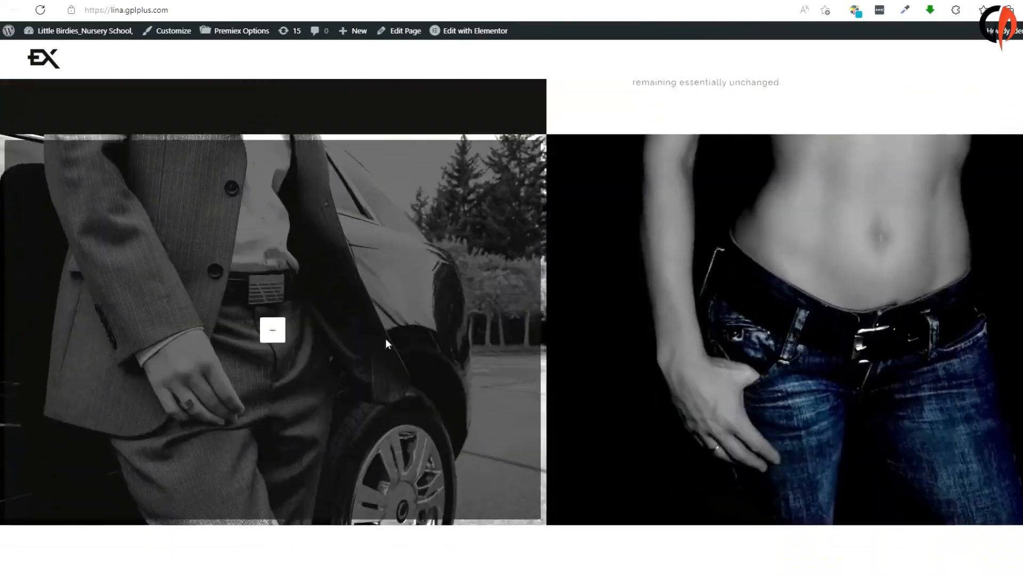
scroll(581, 352, down, 15)
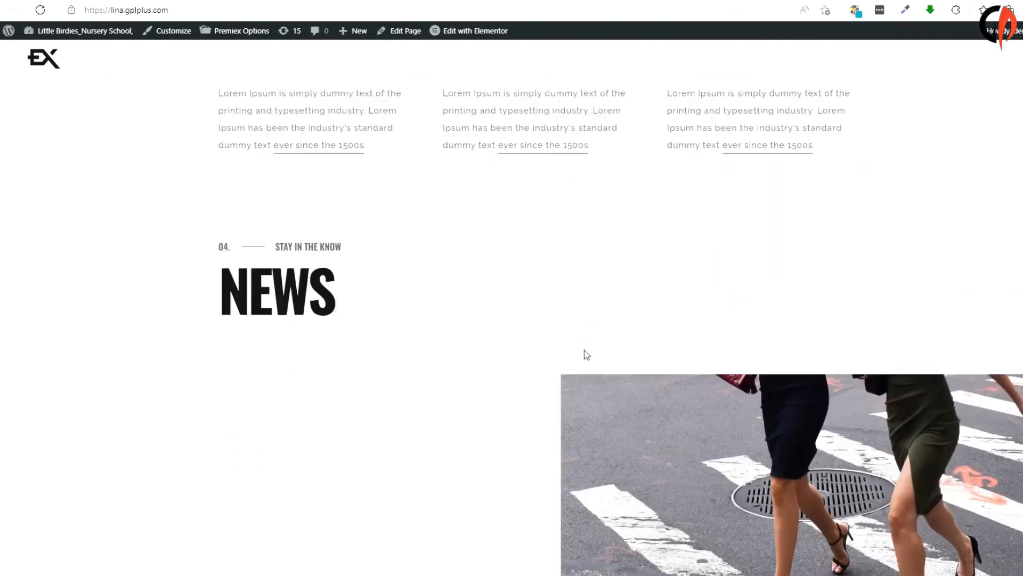
scroll(585, 348, down, 12)
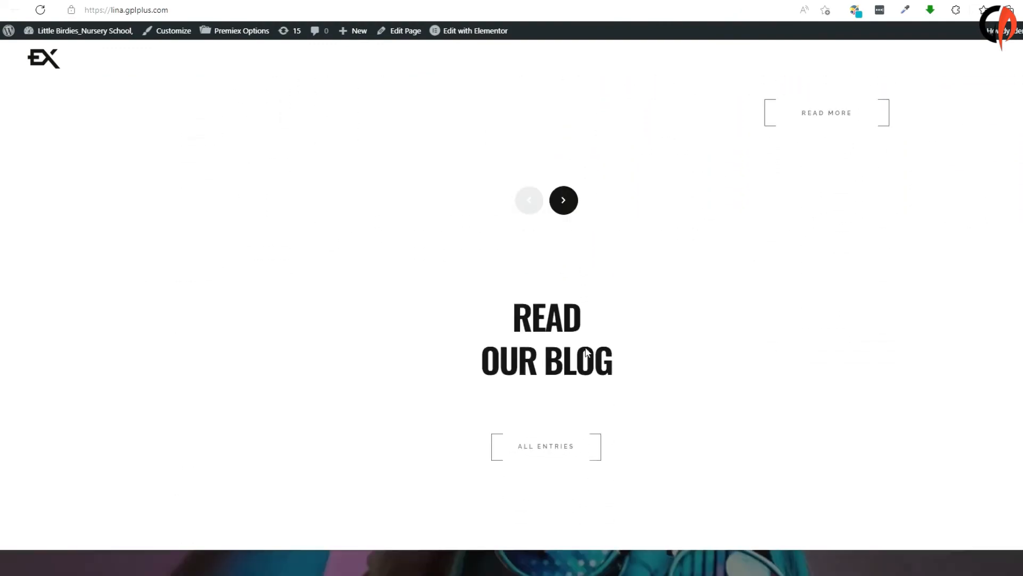
scroll(327, 301, down, 10)
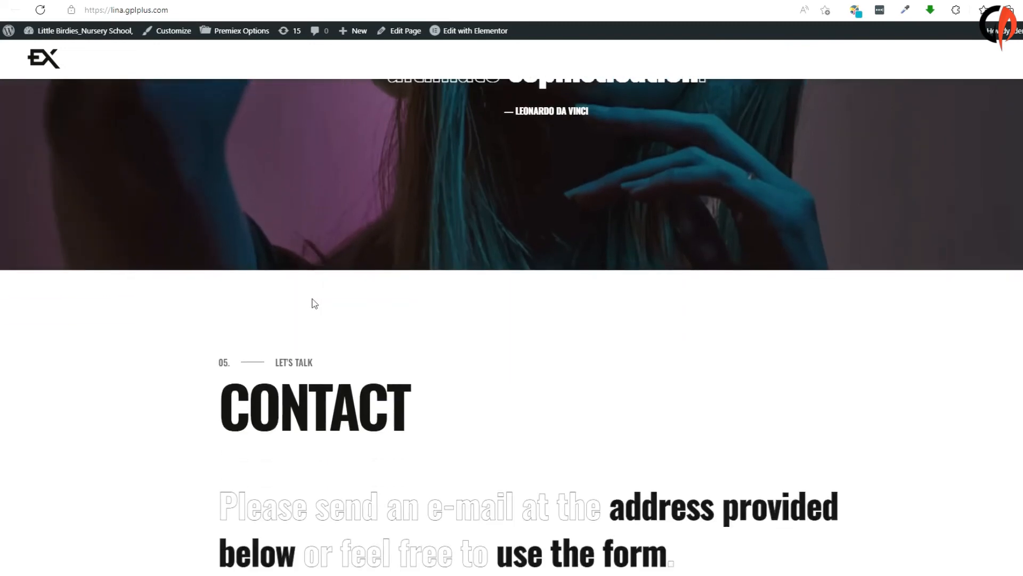
- Review the homepage again from the Contact section back up through News, Services, Works and About to the hero banner
scroll(578, 383, up, 10)
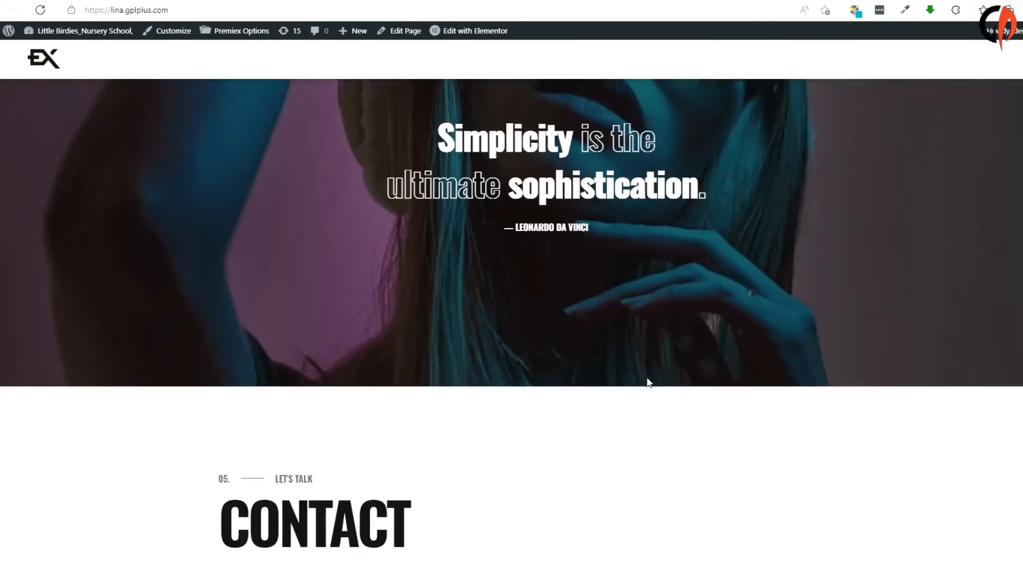
scroll(833, 398, up, 8)
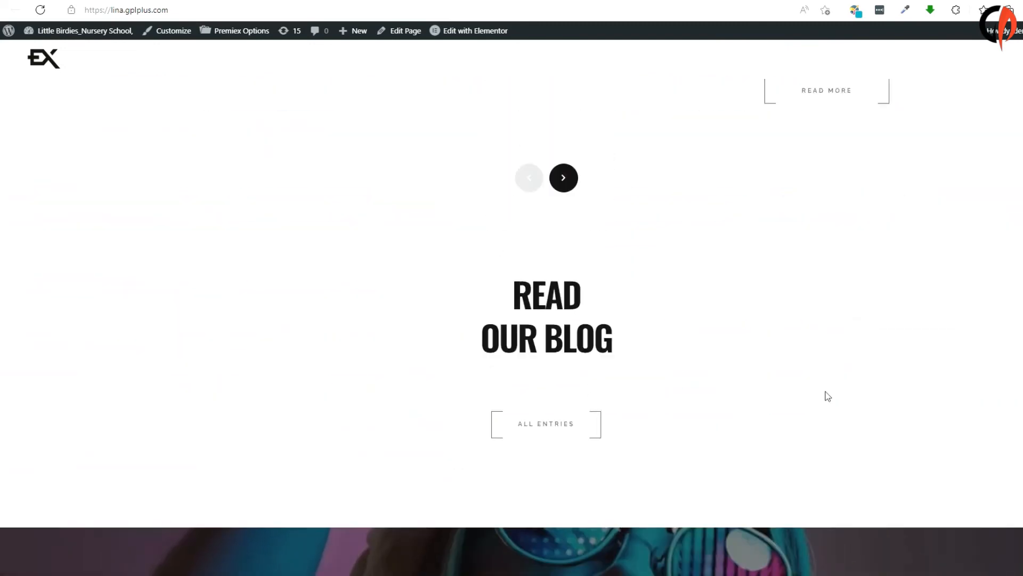
scroll(776, 379, up, 10)
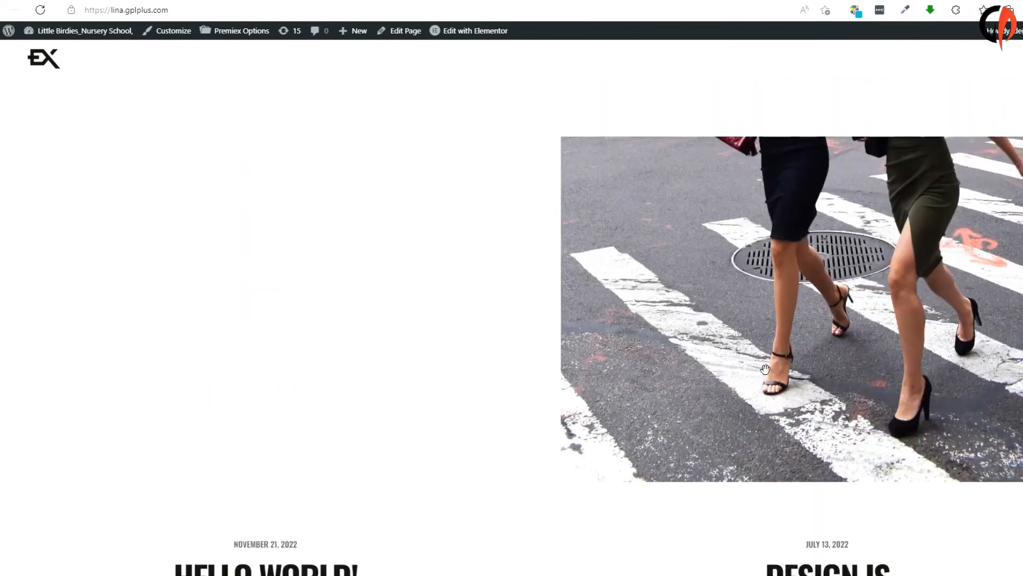
scroll(653, 348, up, 15)
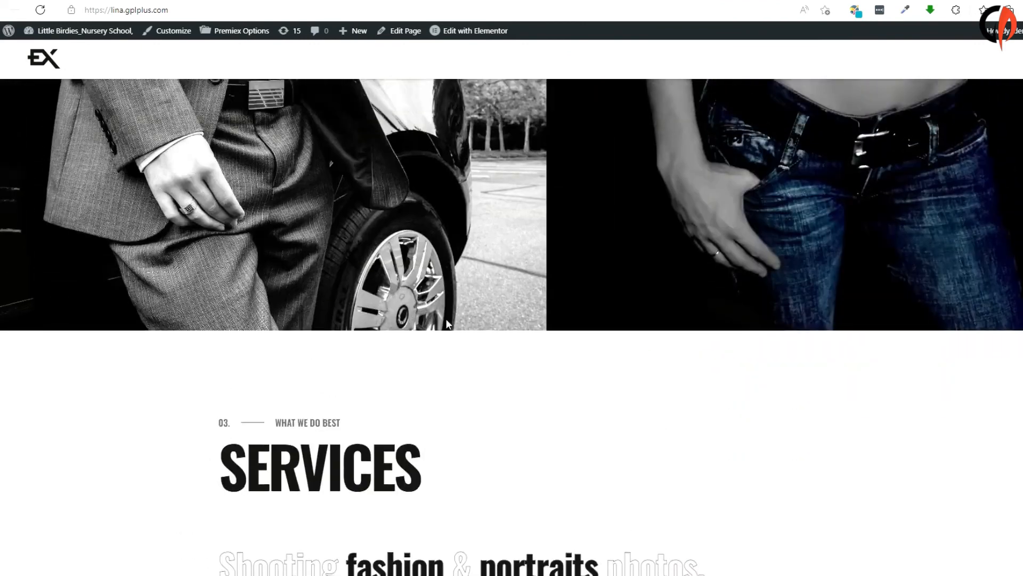
scroll(666, 352, up, 12)
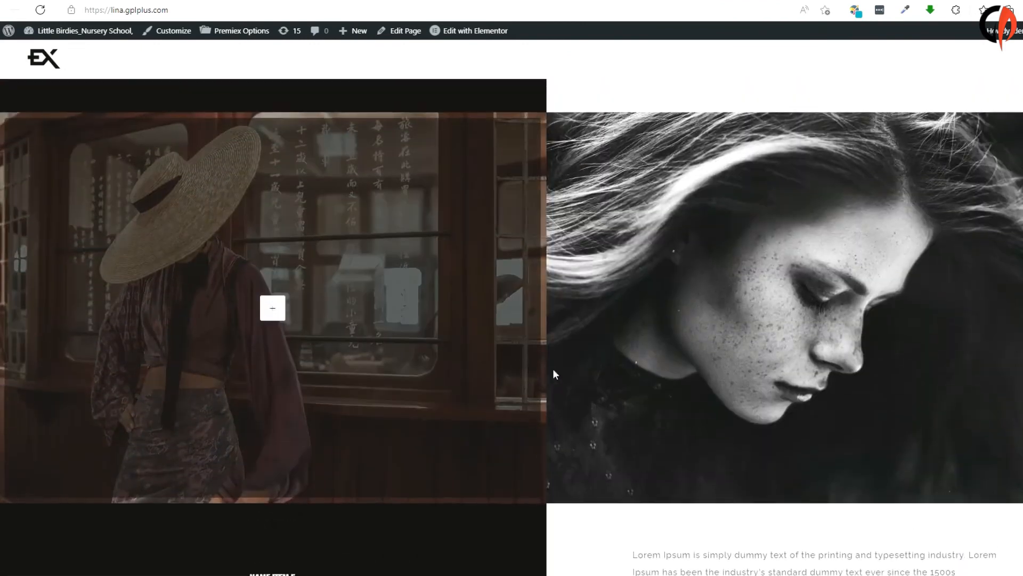
scroll(641, 391, up, 12)
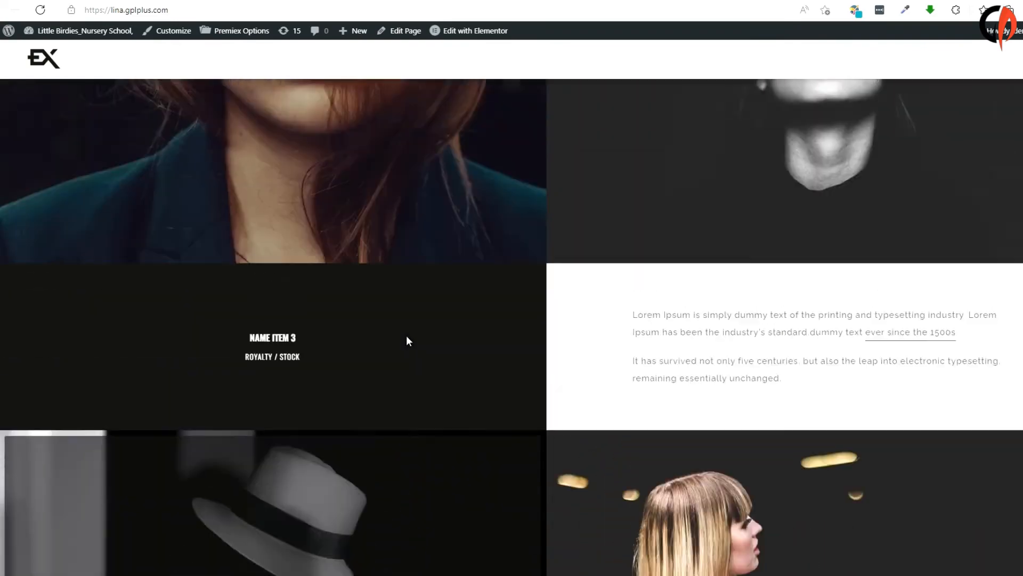
scroll(622, 356, up, 12)
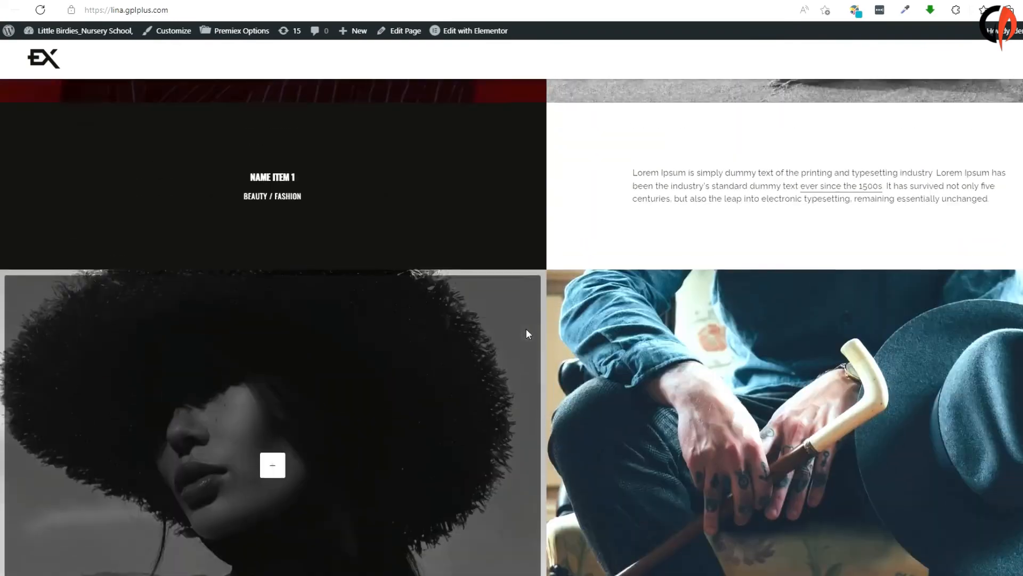
scroll(598, 343, up, 12)
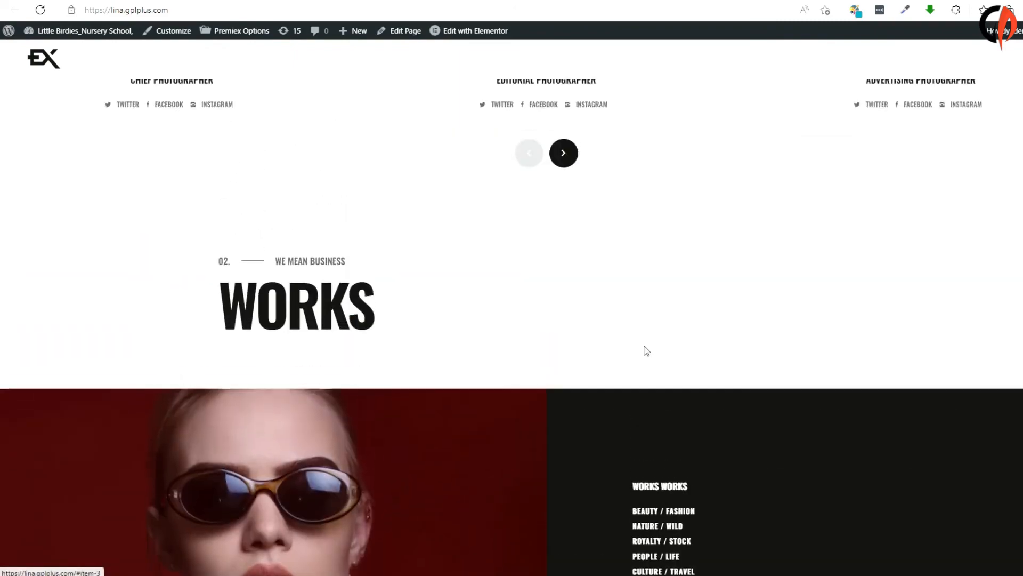
scroll(375, 292, up, 12)
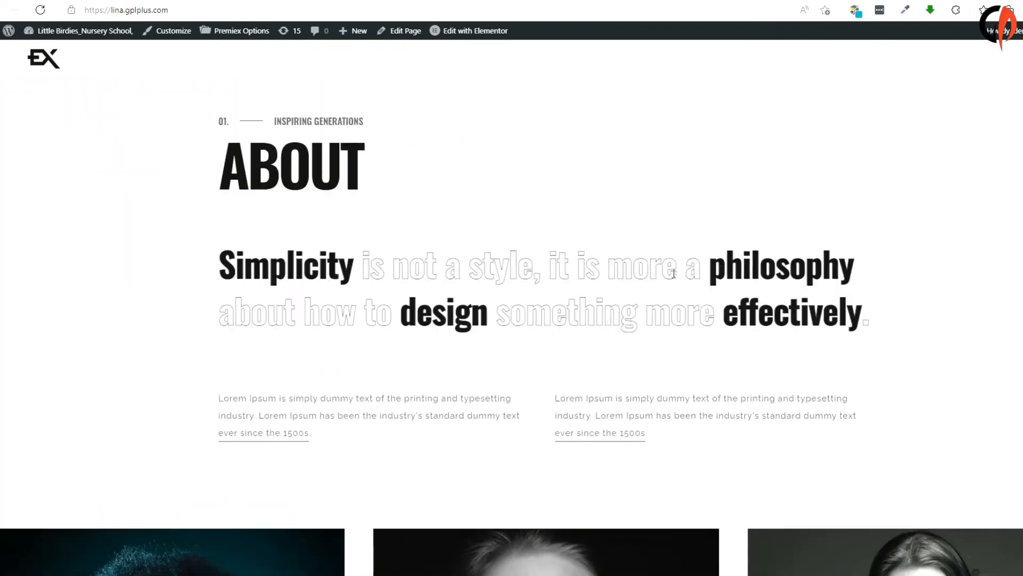
scroll(483, 273, up, 3)
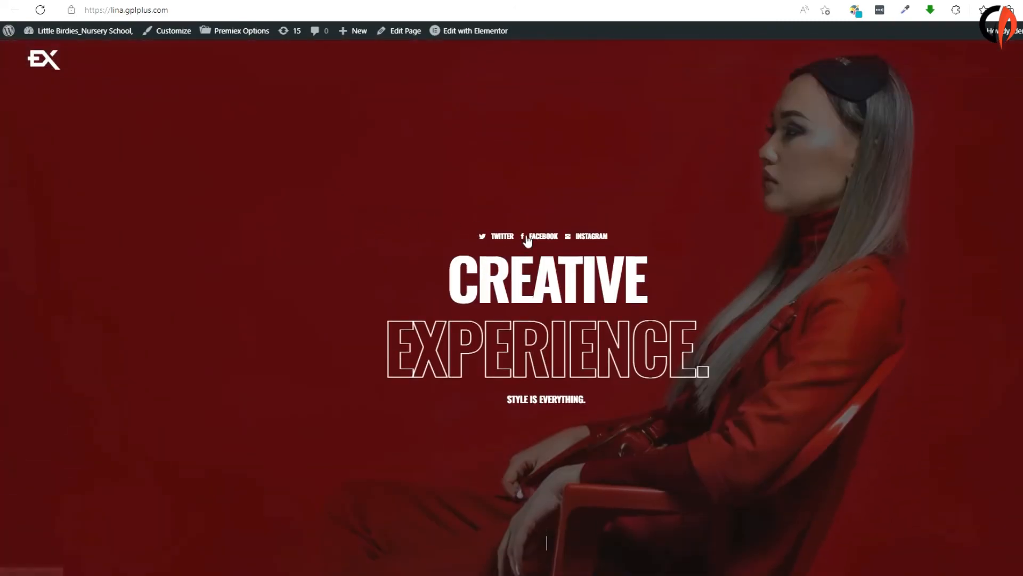